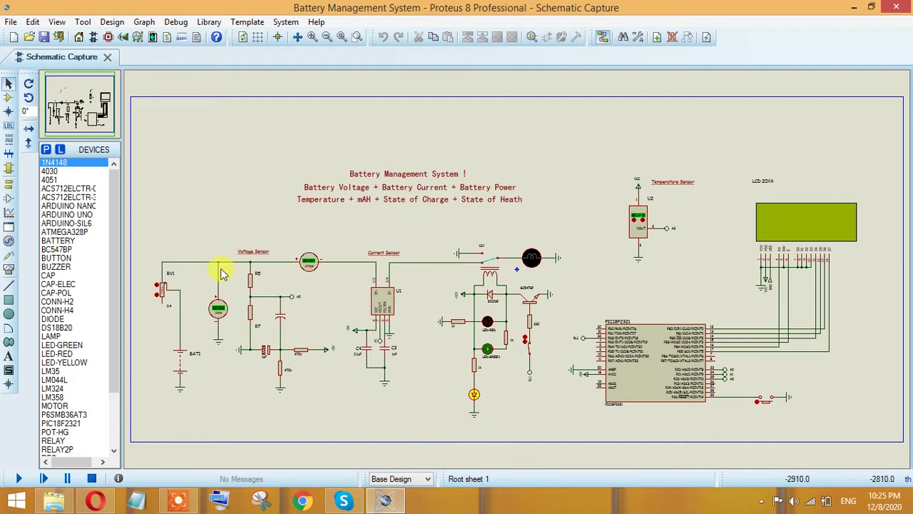
Step: Select and review the battery input, voltmeter, voltage-sensor divider and ammeter blocks one by one
left_click_drag(141, 239, 204, 408)
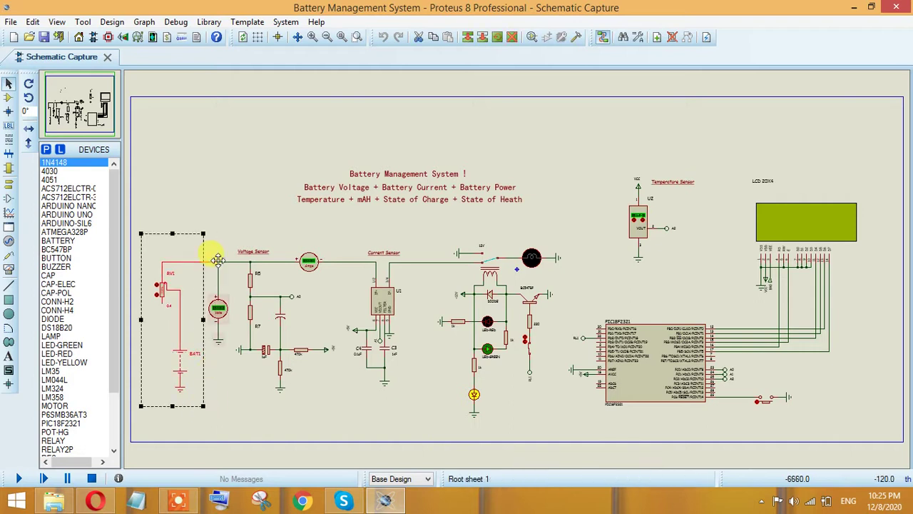
left_click_drag(194, 235, 235, 362)
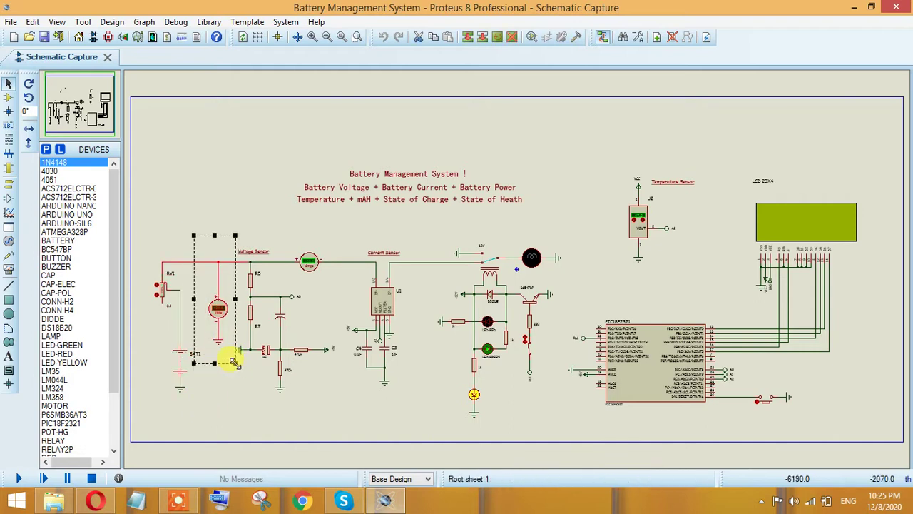
left_click(258, 230)
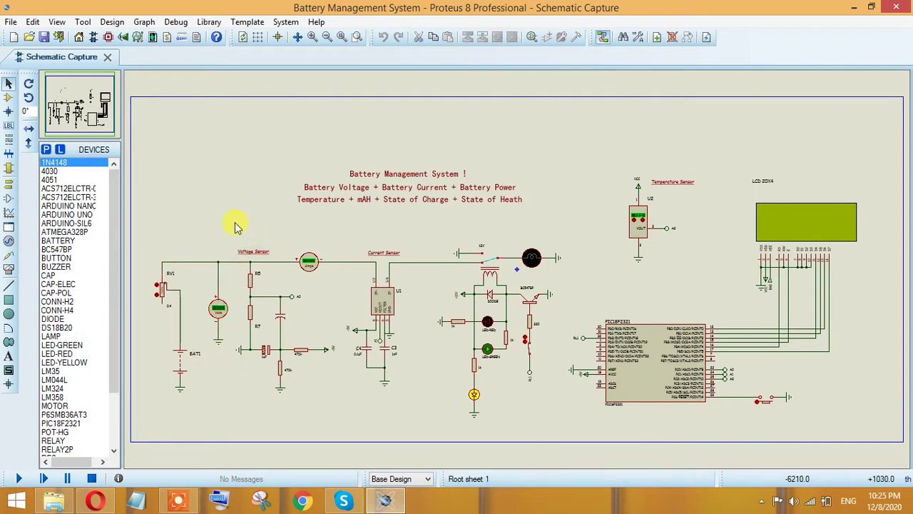
left_click_drag(235, 222, 328, 404)
left_click(348, 392)
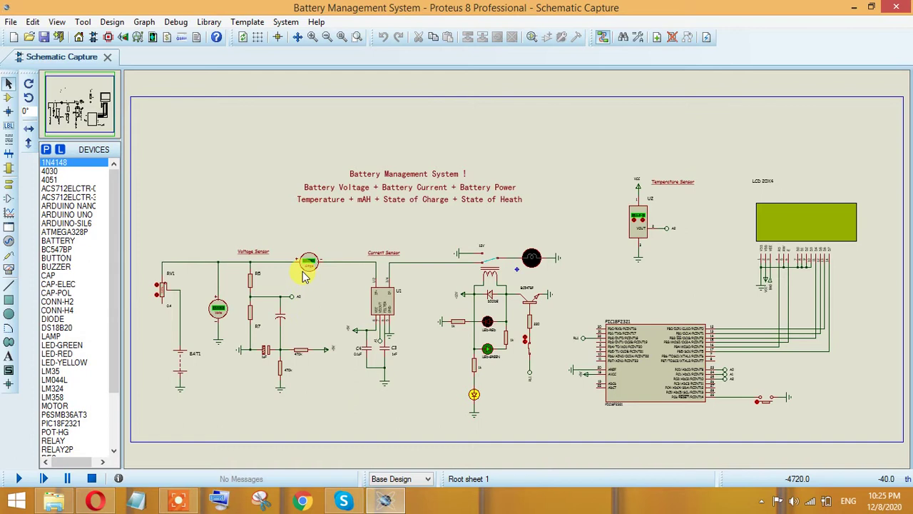
left_click_drag(282, 230, 332, 285)
left_click(373, 163)
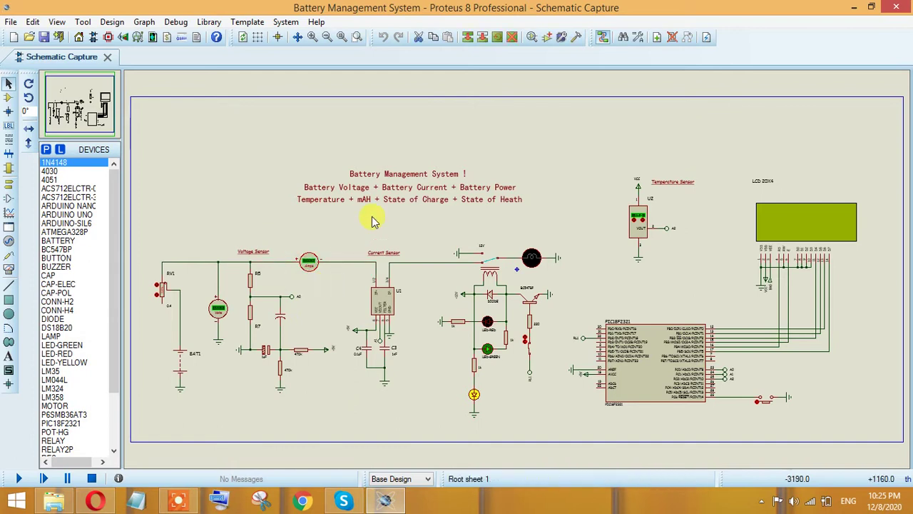
Step: Select and review the current-sensor block, relay and LED circuit, lamp and temperature sensor
left_click_drag(332, 220, 427, 405)
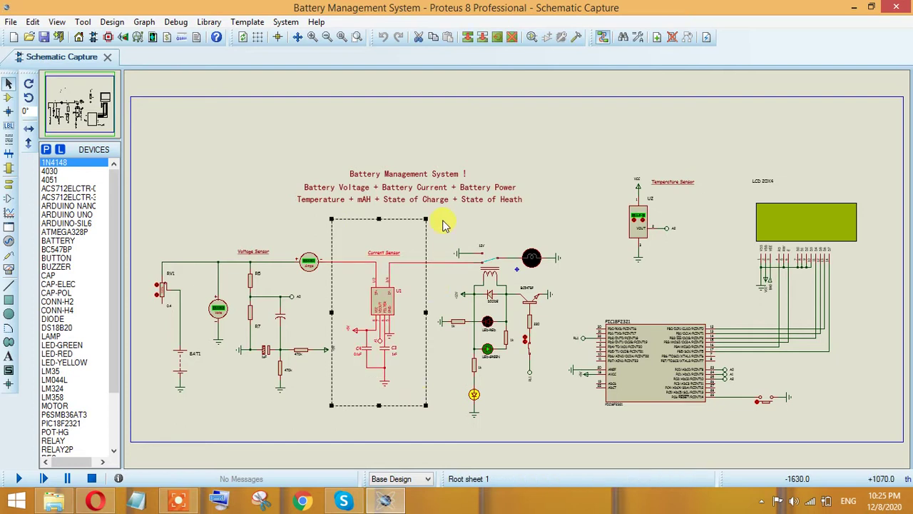
left_click_drag(438, 217, 558, 419)
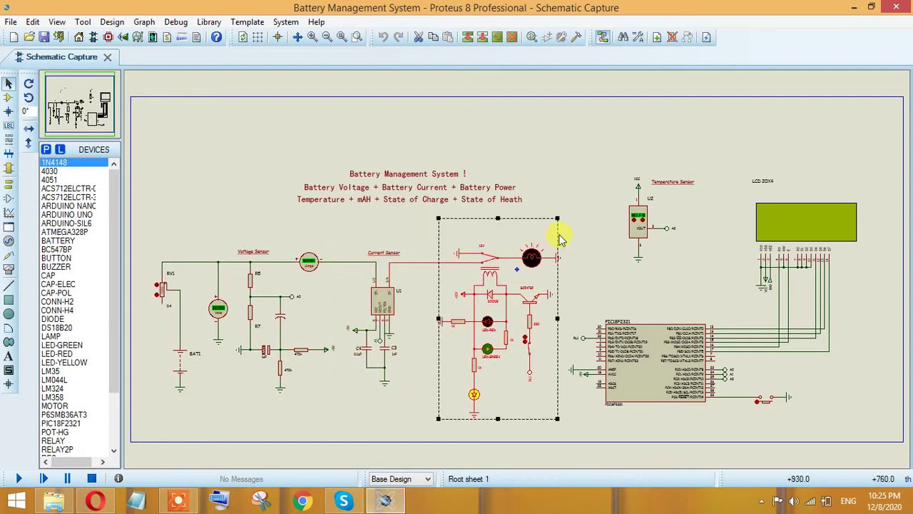
left_click(571, 226)
left_click_drag(523, 230, 568, 280)
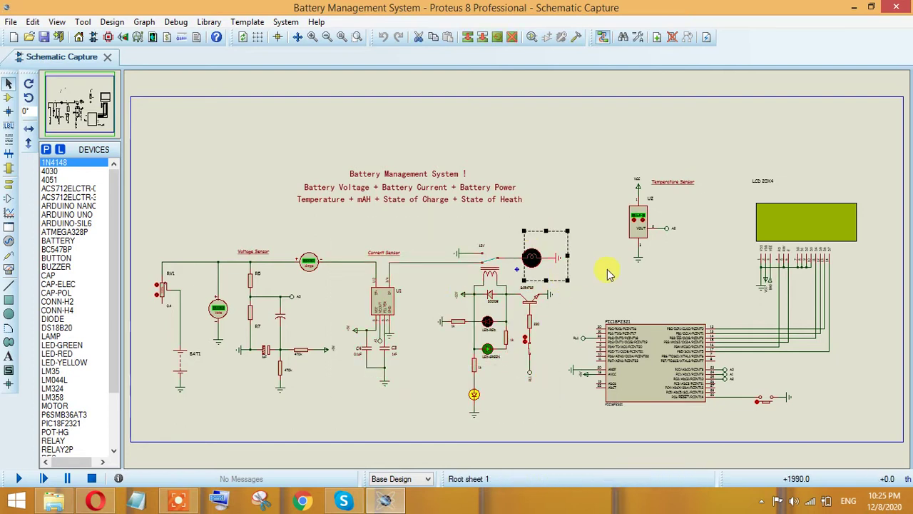
left_click(607, 273)
left_click_drag(714, 264, 600, 160)
left_click(567, 154)
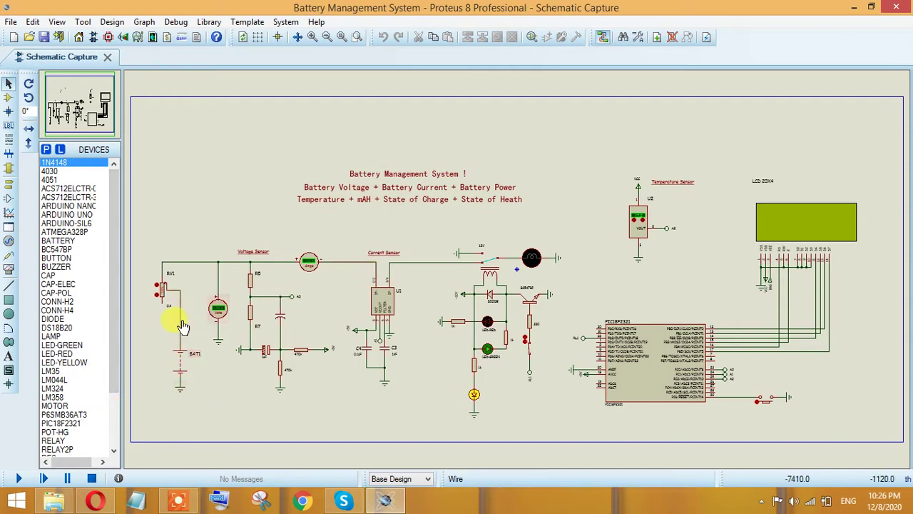
Step: Check that battery BAT1 is set to 50V
scroll(173, 316, "up", 2)
double_click(529, 339)
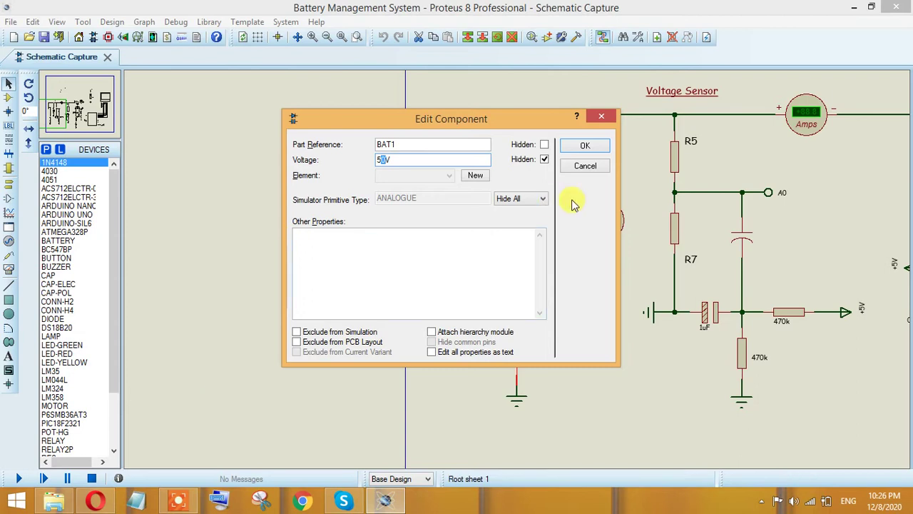
left_click(567, 150)
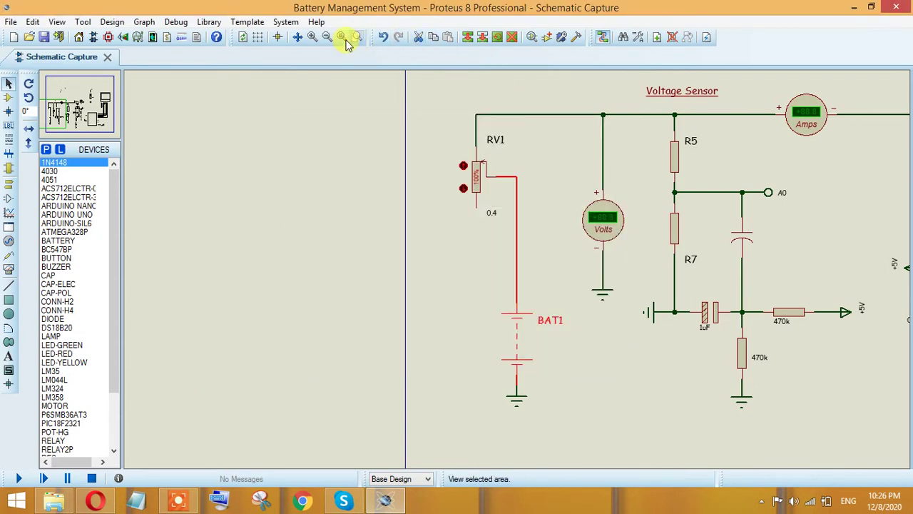
Step: Run the full-sheet simulation; the LCD reads 50.05 V, 1.72 A, 86 W, 17.11 C
left_click(341, 37)
left_click(18, 478)
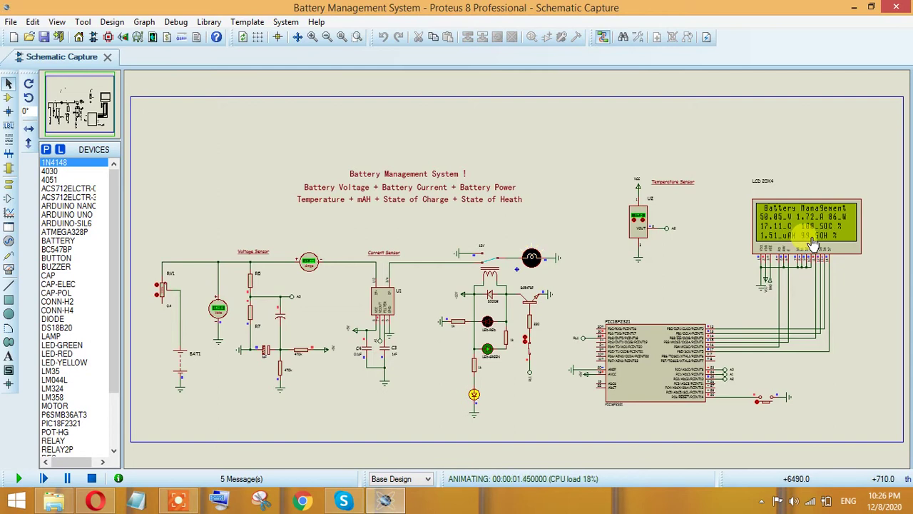
scroll(810, 245, "up", 2)
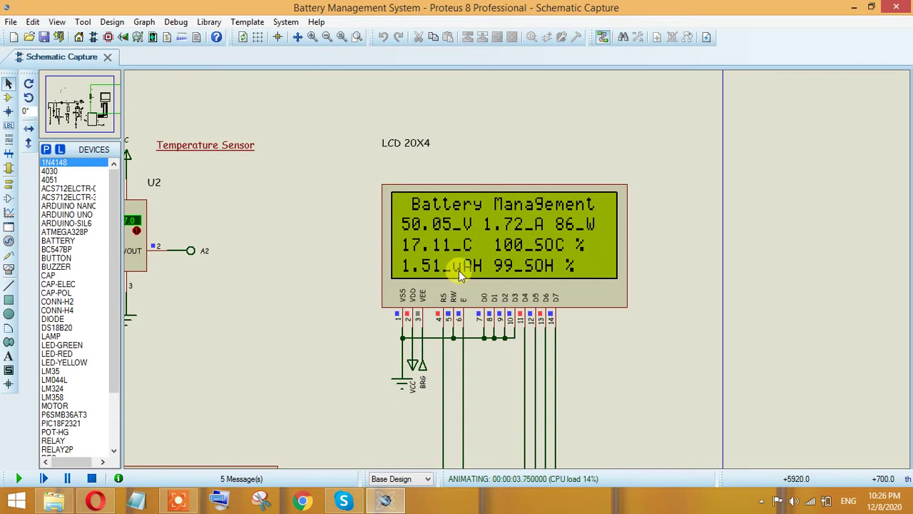
scroll(471, 269, "down", 1)
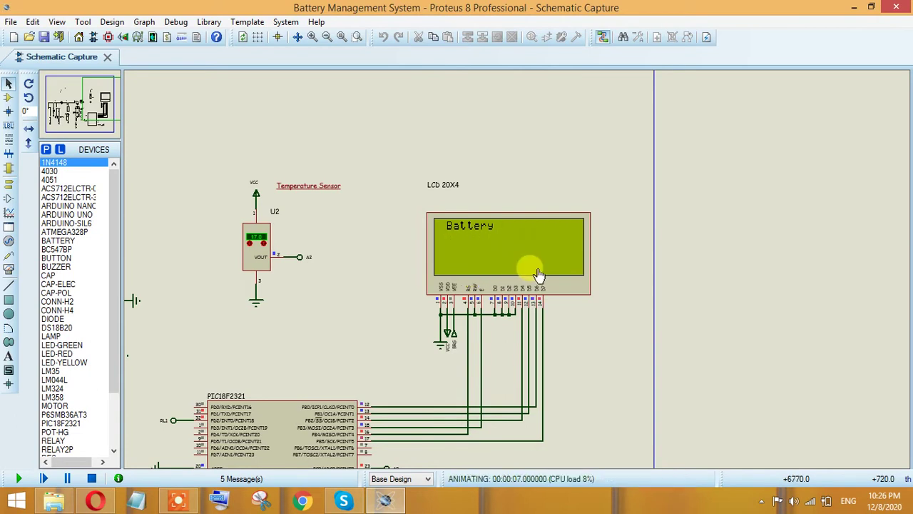
left_click(341, 36)
Step: Raise BAT1 to 55V and rerun the simulation, triggering the Over Voltage fault on the LCD
left_click(91, 478)
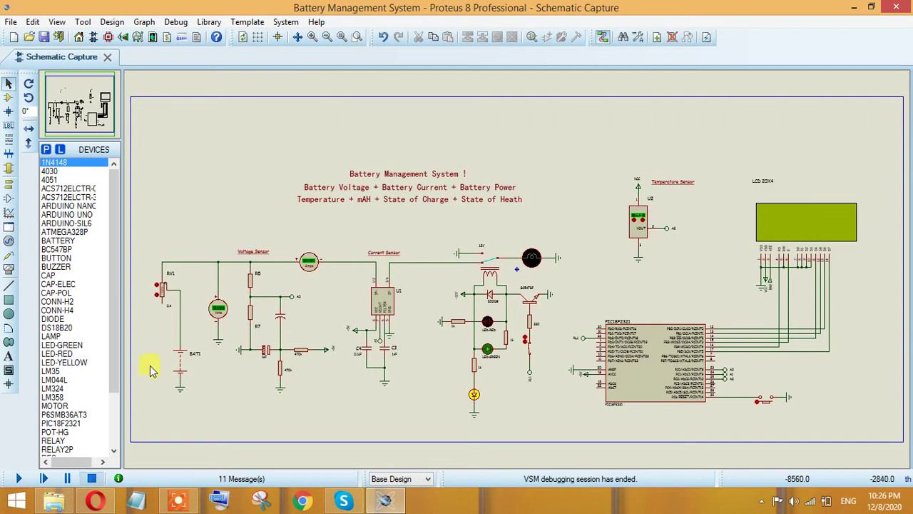
double_click(178, 365)
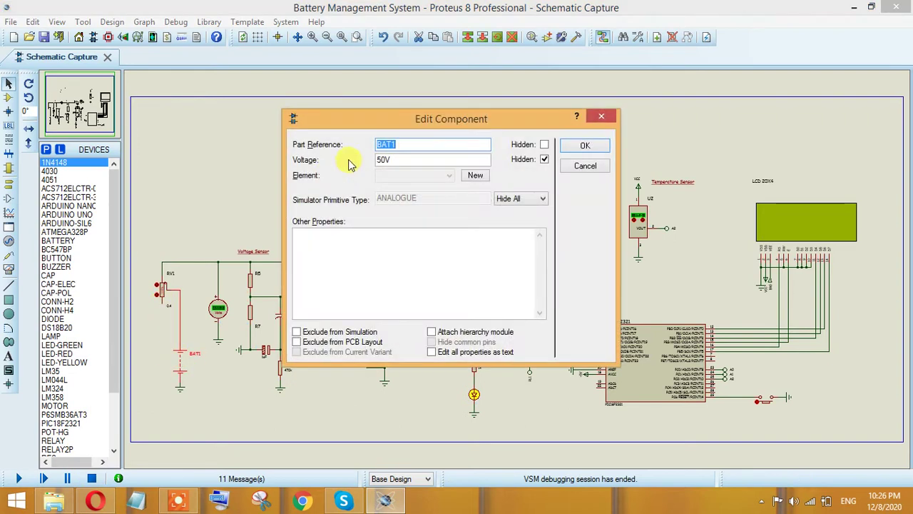
left_click(388, 158)
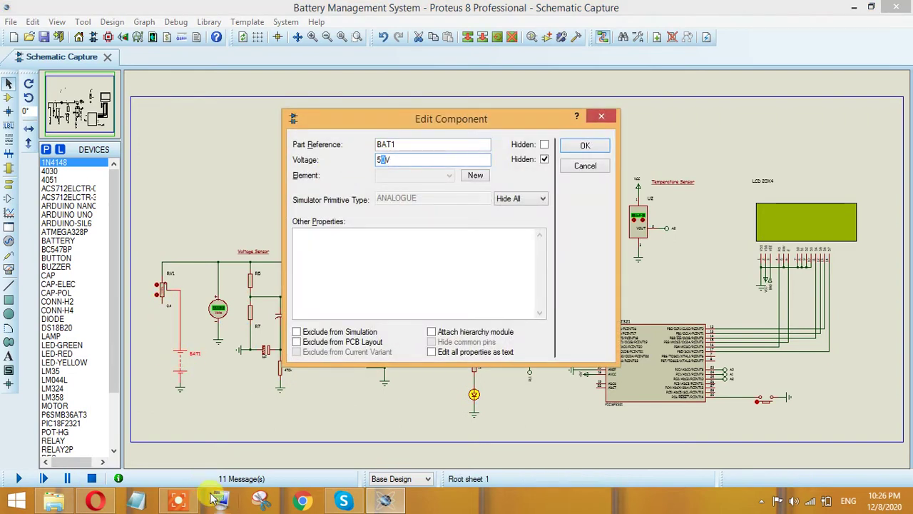
left_click(379, 159)
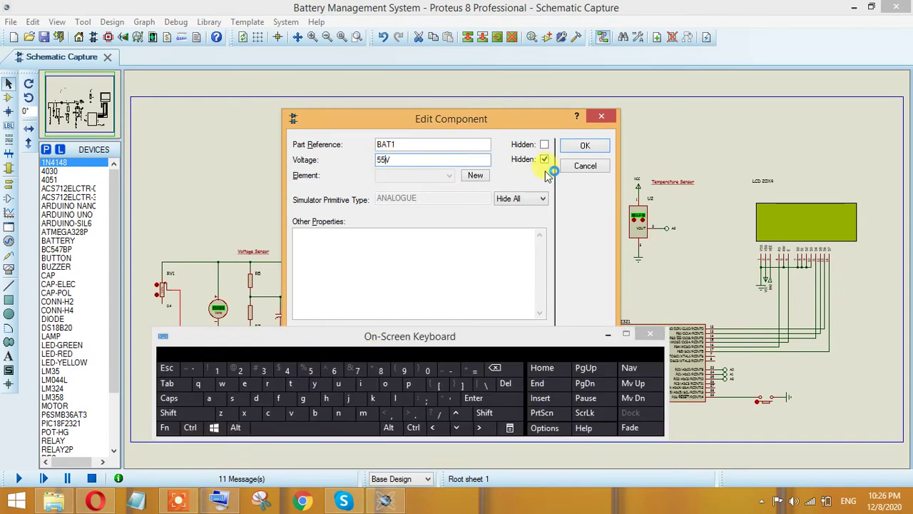
left_click(583, 148)
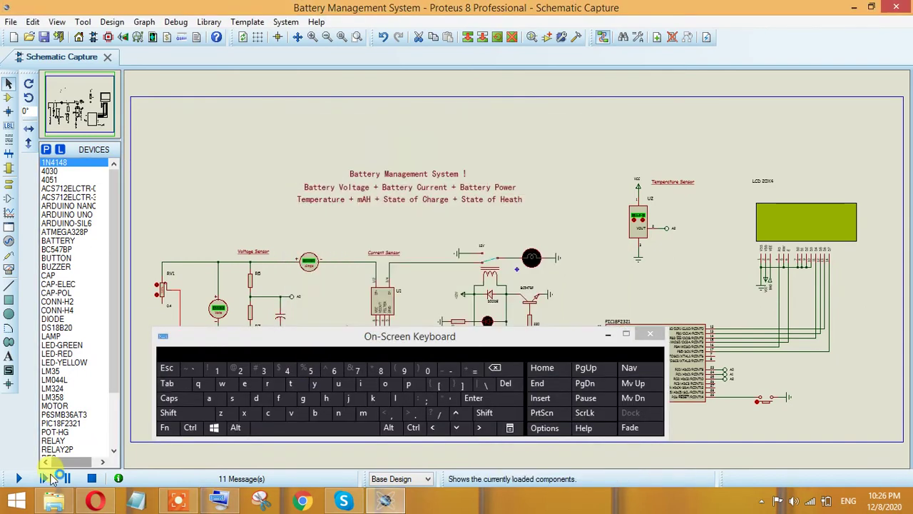
left_click(607, 334)
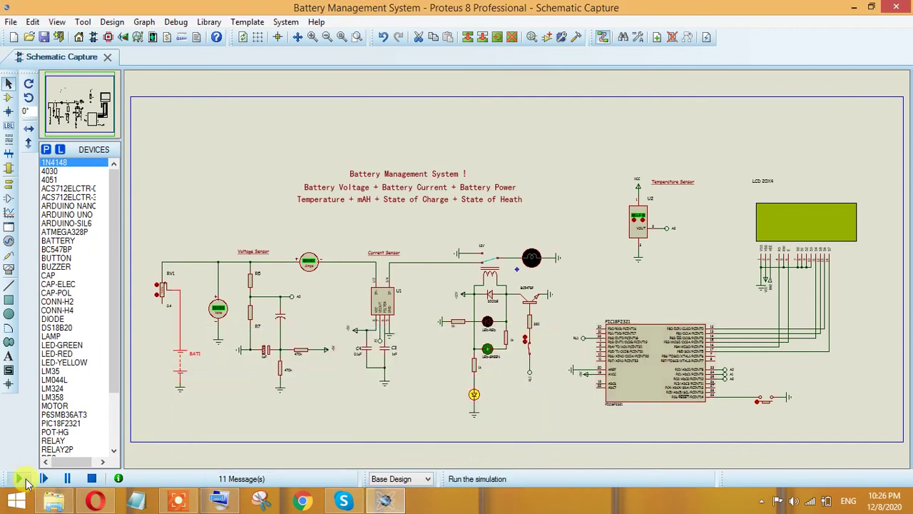
left_click(23, 479)
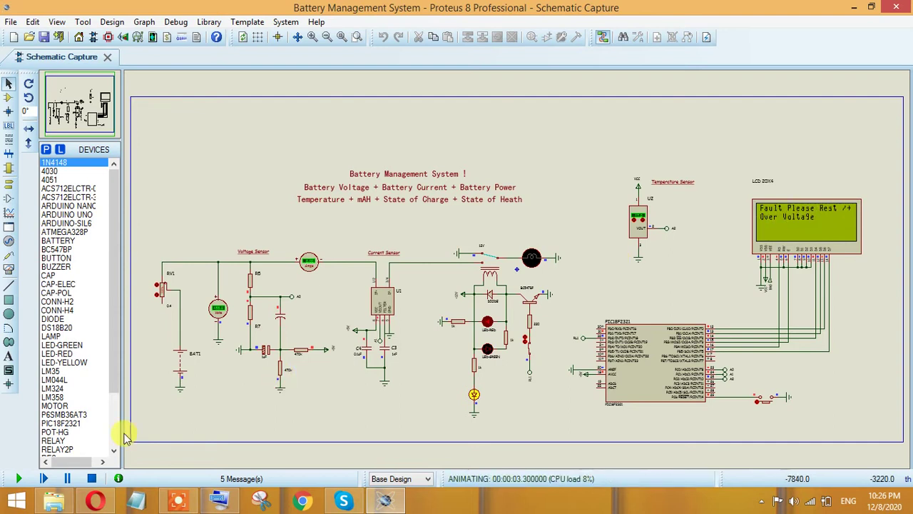
left_click(91, 479)
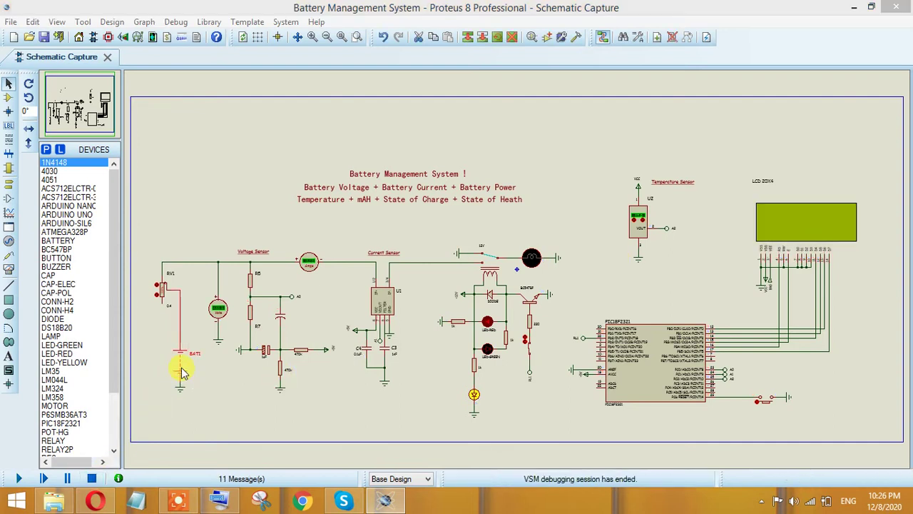
Step: Confirm battery BAT1 is set back to 50V
double_click(180, 371)
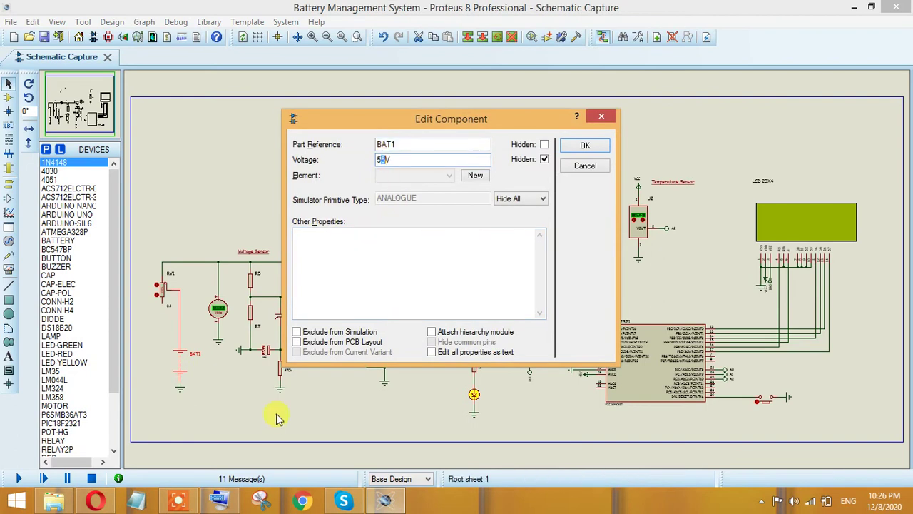
left_click(219, 499)
left_click(384, 157)
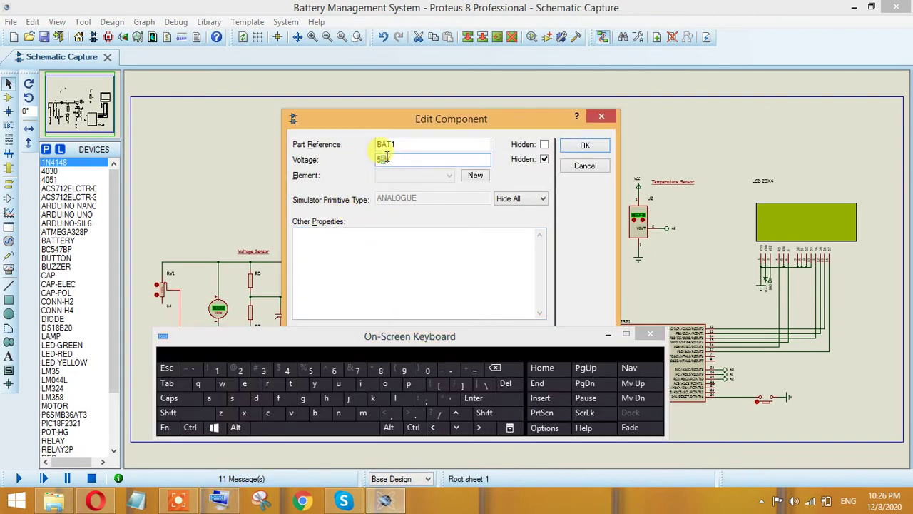
left_click(585, 145)
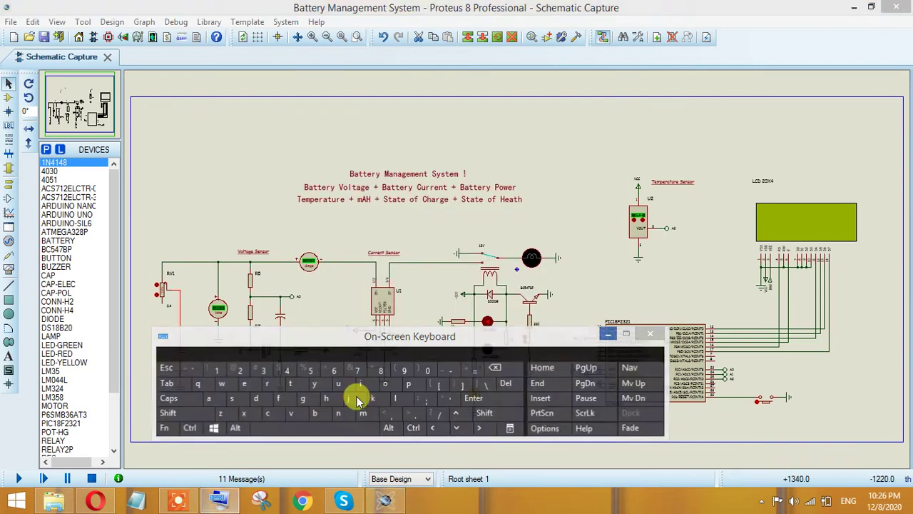
left_click(219, 499)
Step: Run the simulation and raise the LM35 sensor to 21.0, producing Over Temperature
left_click(18, 479)
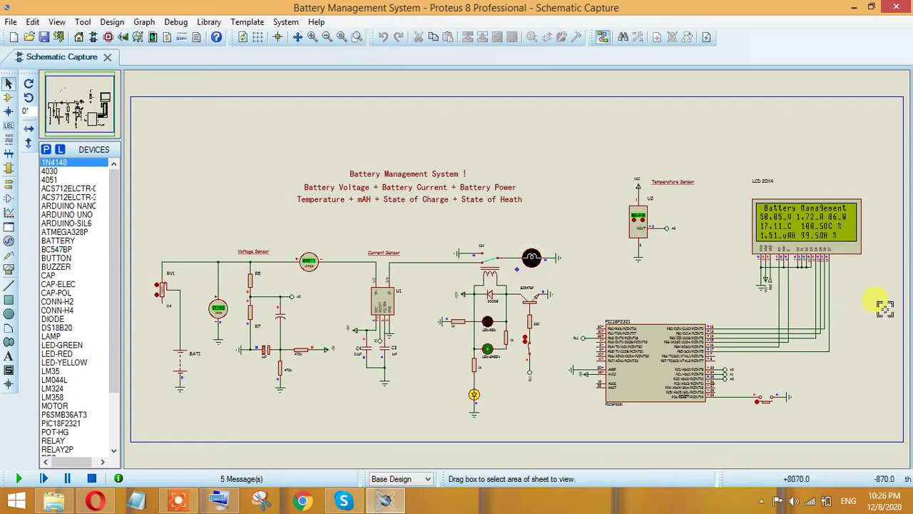
left_click_drag(881, 306, 570, 143)
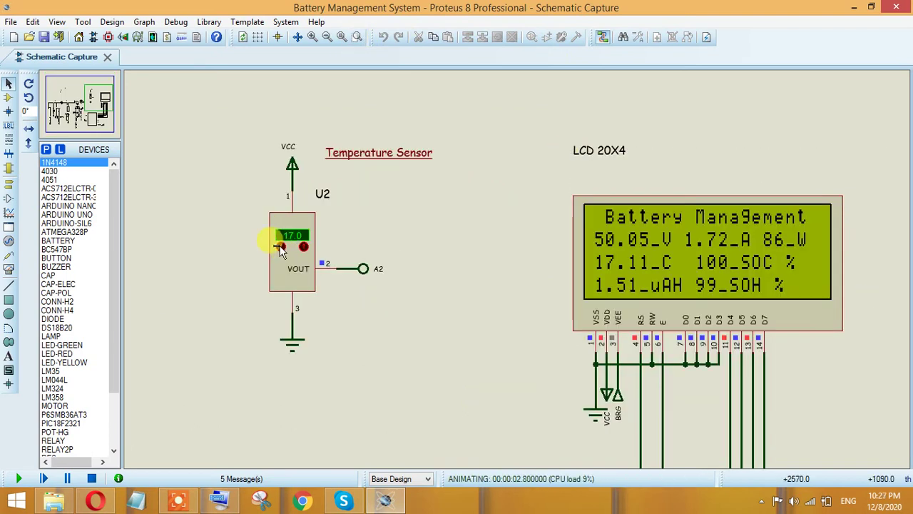
left_click(303, 246)
left_click(303, 246)
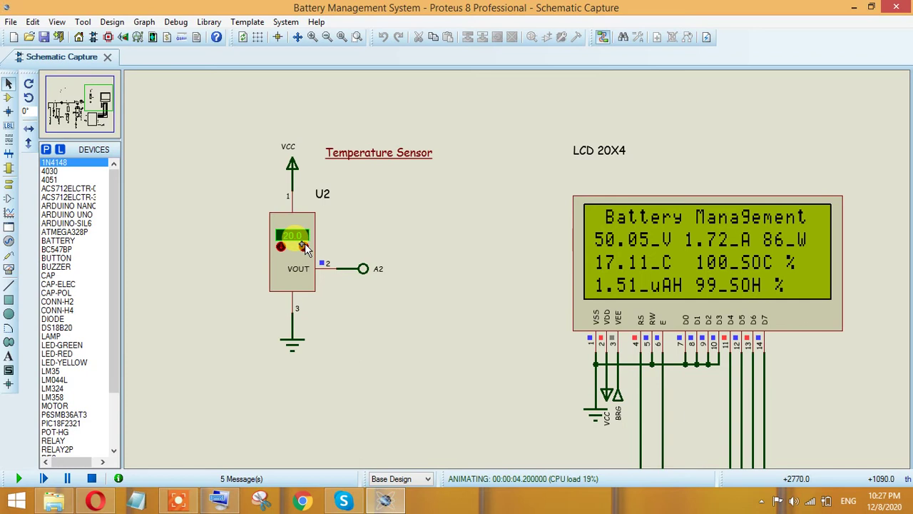
left_click(303, 246)
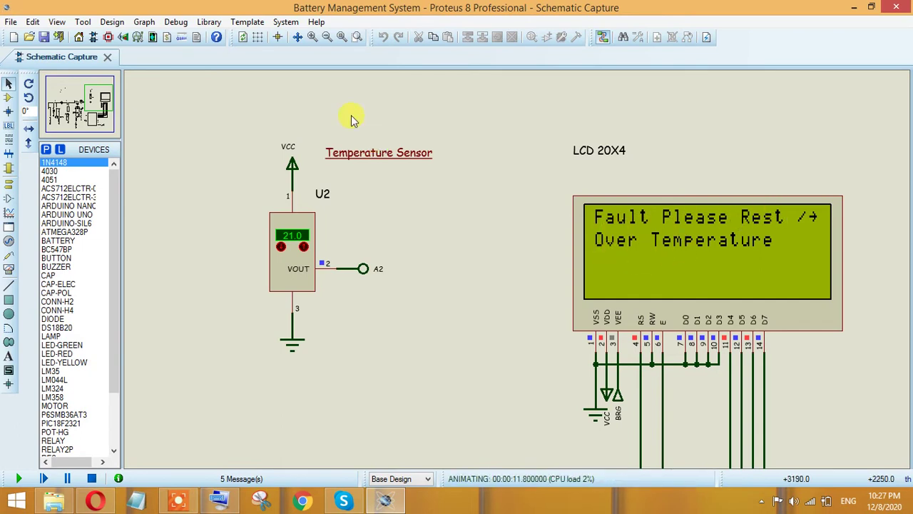
left_click(327, 37)
Step: Restart the simulation so the LCD shows normal readings: 50.85 V, 1.72 A, 86 W, 16.13 C
left_click(342, 37)
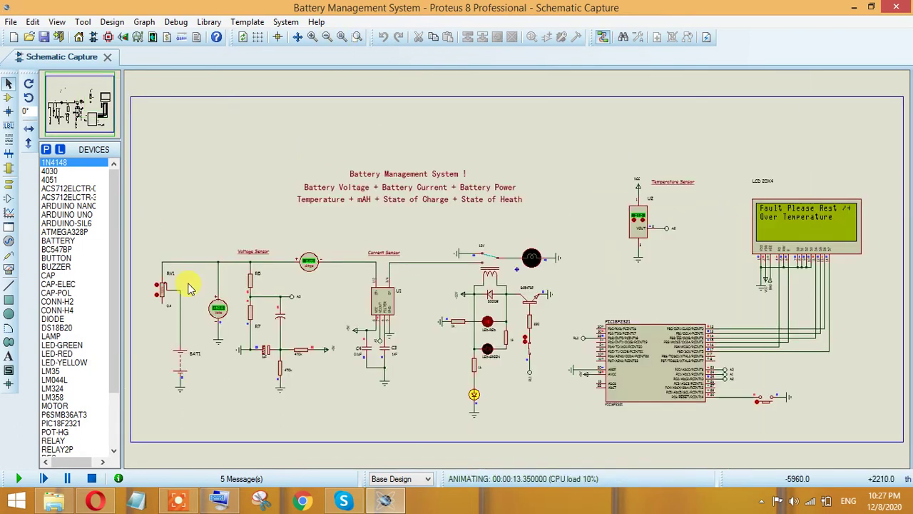
left_click(92, 478)
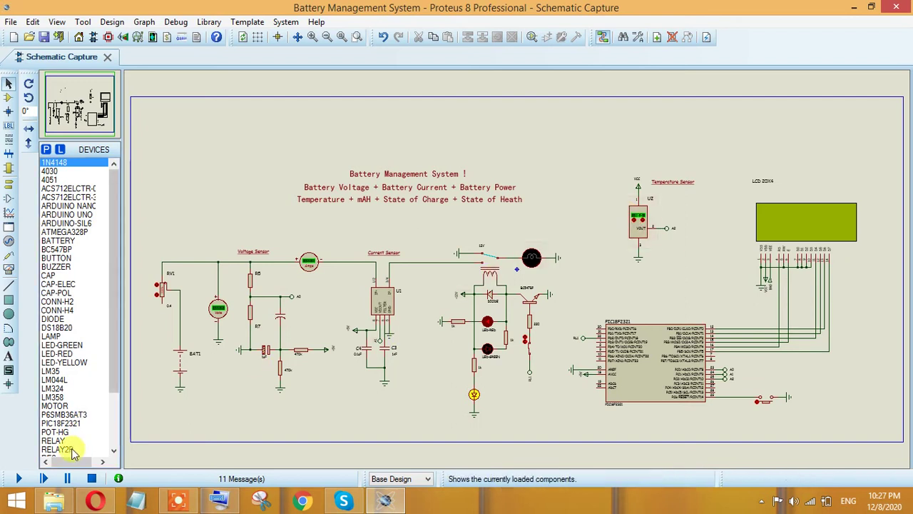
left_click(43, 478)
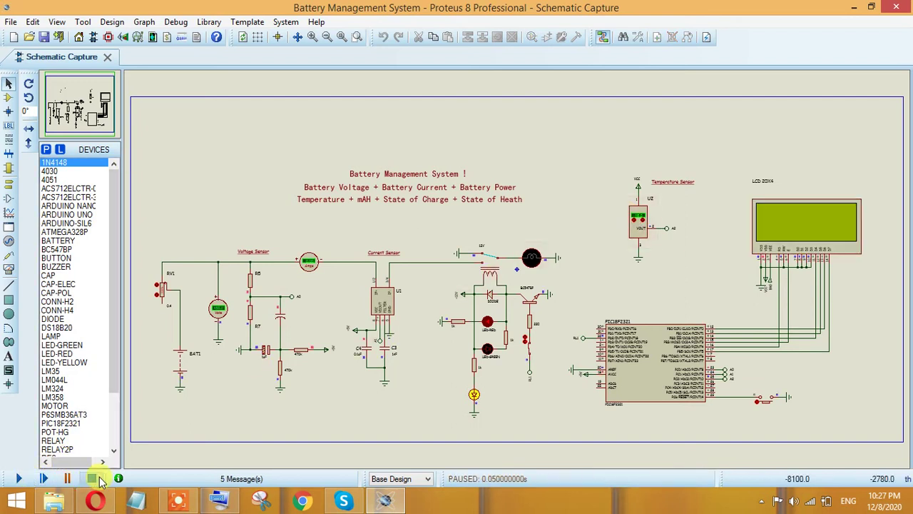
left_click(92, 478)
left_click(18, 478)
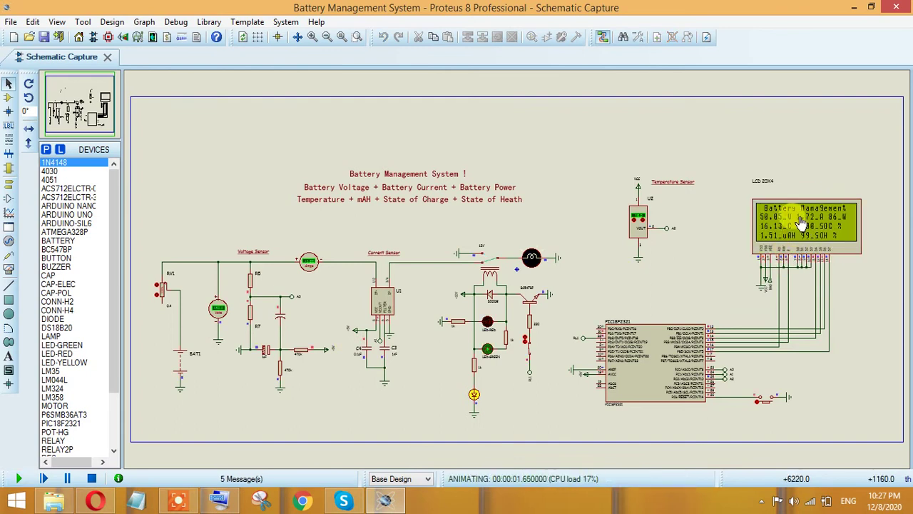
Step: Lower lamp L1's resistance from 30 to 20 Ohms and run until Over Current appears
left_click(93, 479)
double_click(532, 256)
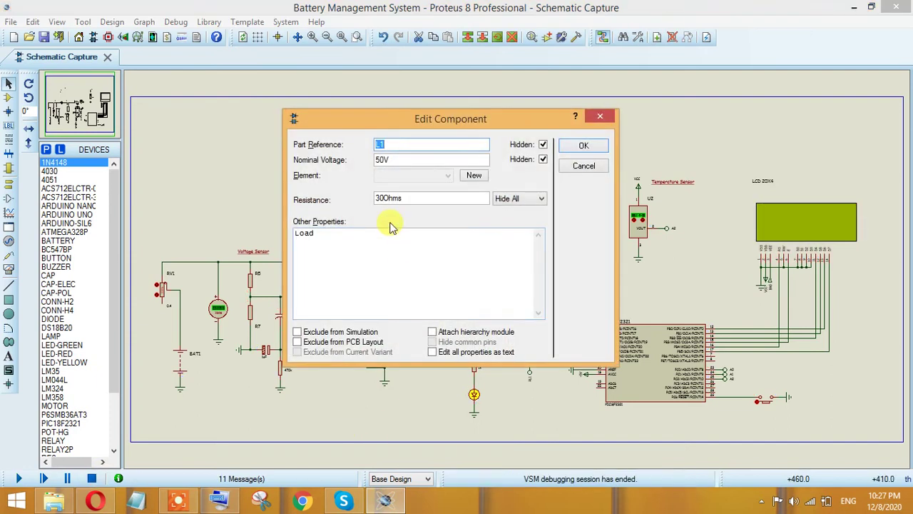
left_click(380, 203)
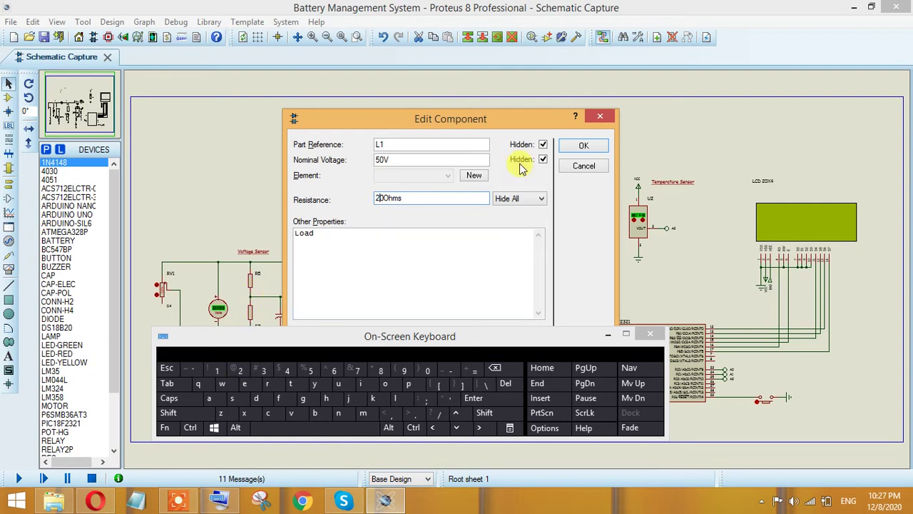
left_click(567, 147)
left_click(610, 335)
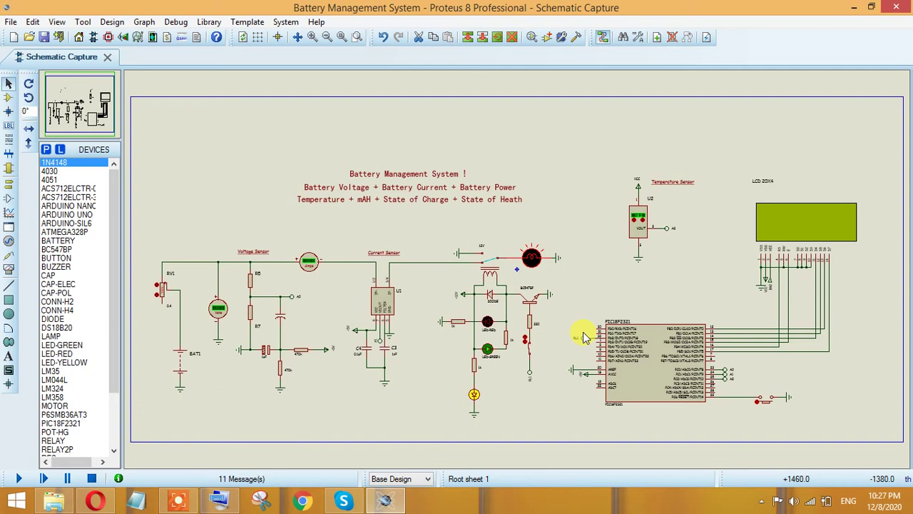
left_click(20, 478)
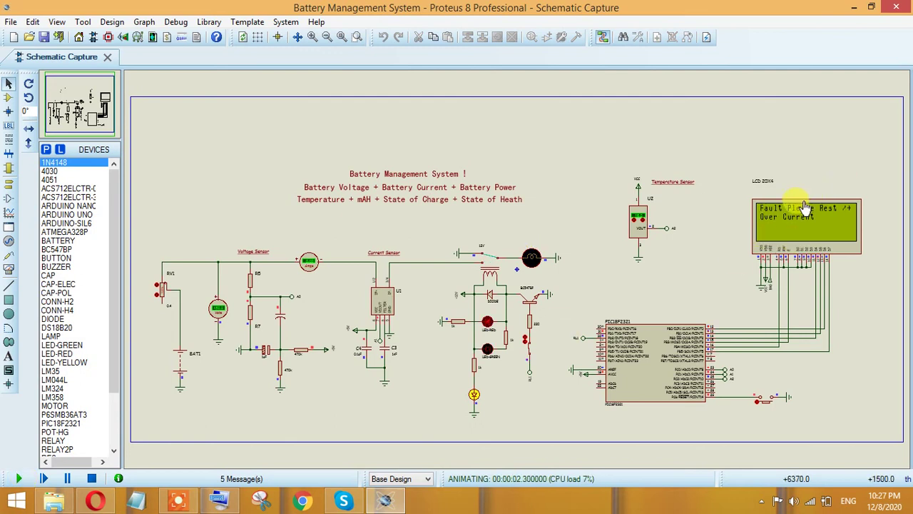
left_click(95, 482)
Step: Restore lamp L1 to 30 Ohms, rerun, and turn RV1 to drop battery voltage to 49.46 V
double_click(535, 258)
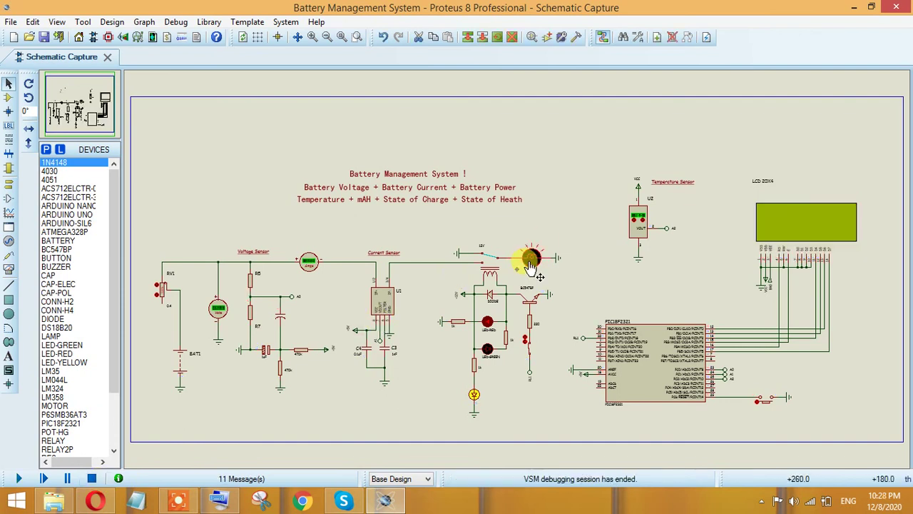
left_click(378, 198)
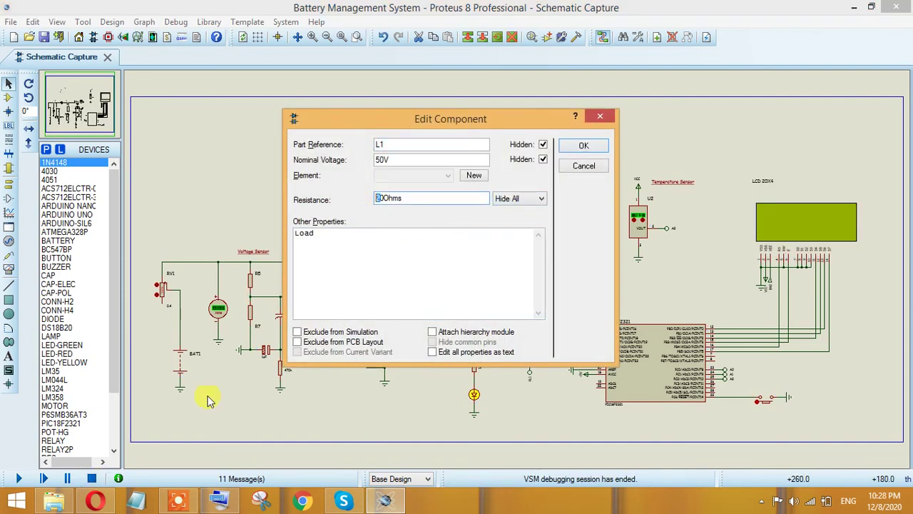
left_click(219, 500)
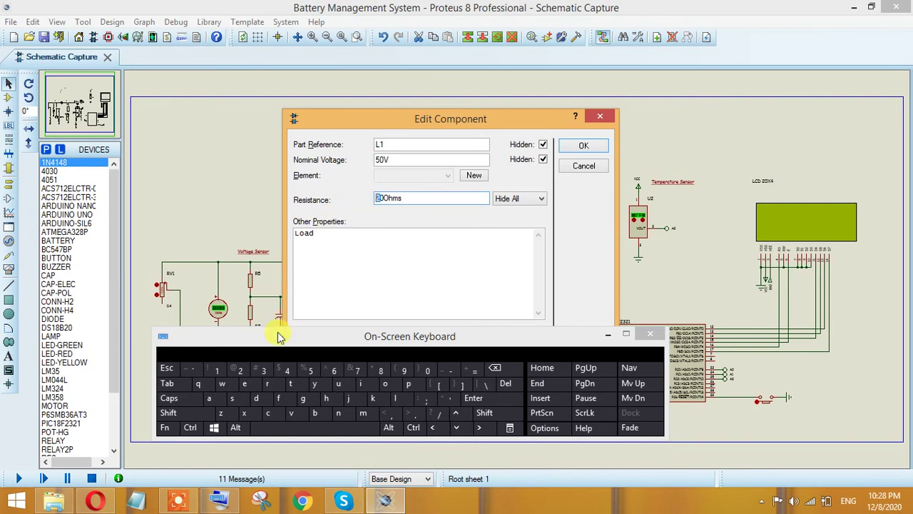
left_click(581, 145)
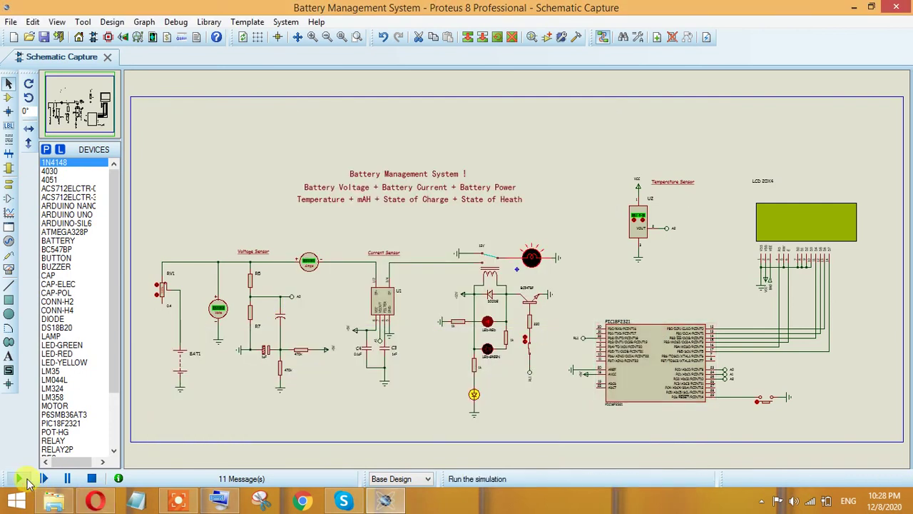
left_click(19, 478)
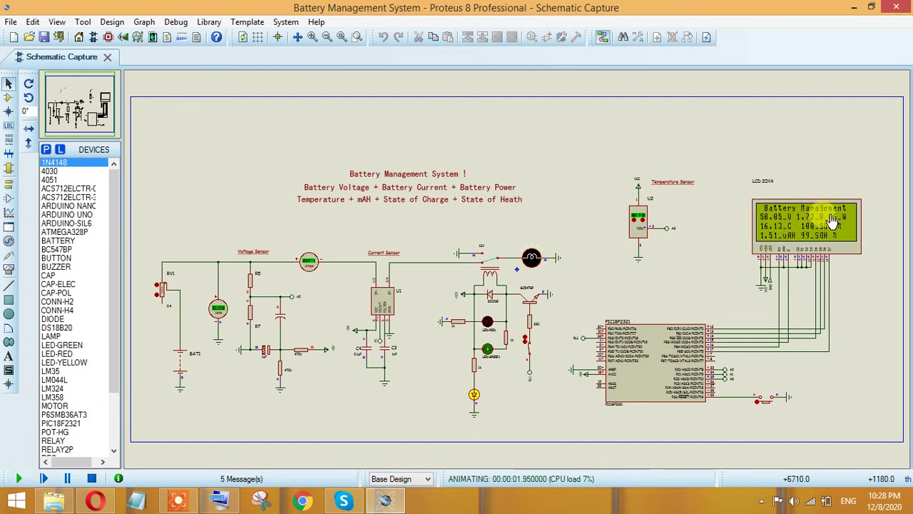
left_click(157, 295)
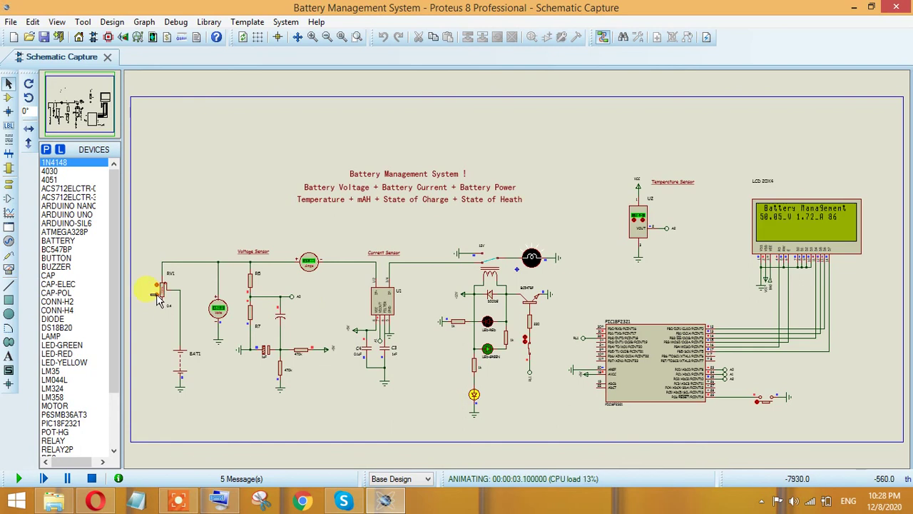